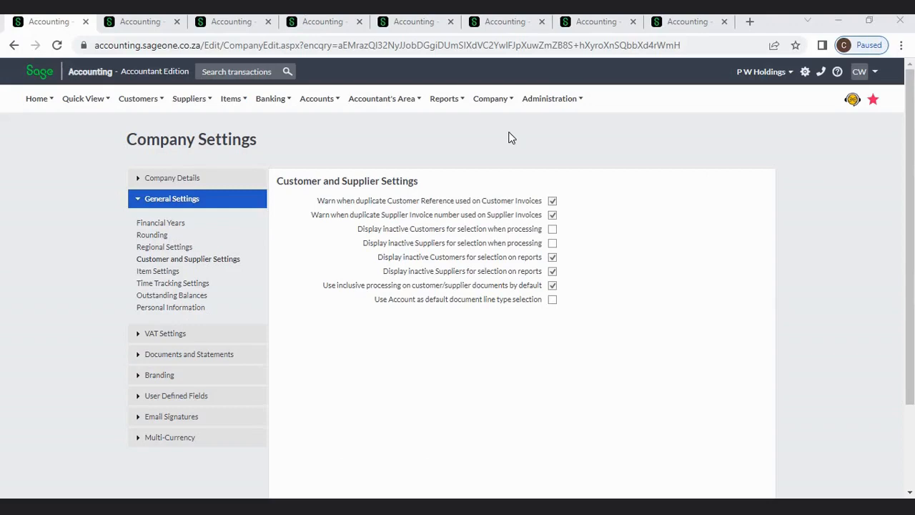
- Open the company settings and review the Customer and Supplier Settings under General Settings
{"action": "left_click", "coordinate": [493, 98]}
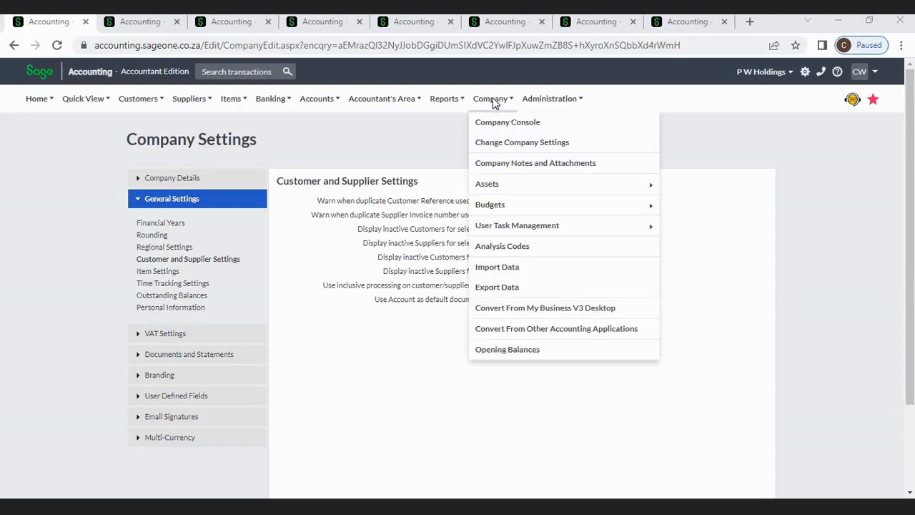
{"action": "left_click", "coordinate": [493, 143]}
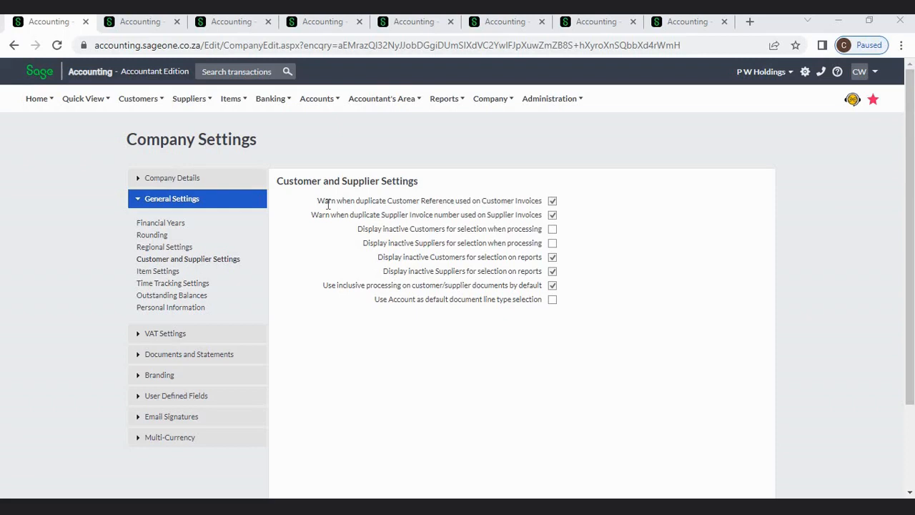
- Copy the ABC (PVT) LTD tax invoice dated 21/02/2022 from the Customer Tax Invoices list
{"action": "left_click", "coordinate": [151, 28]}
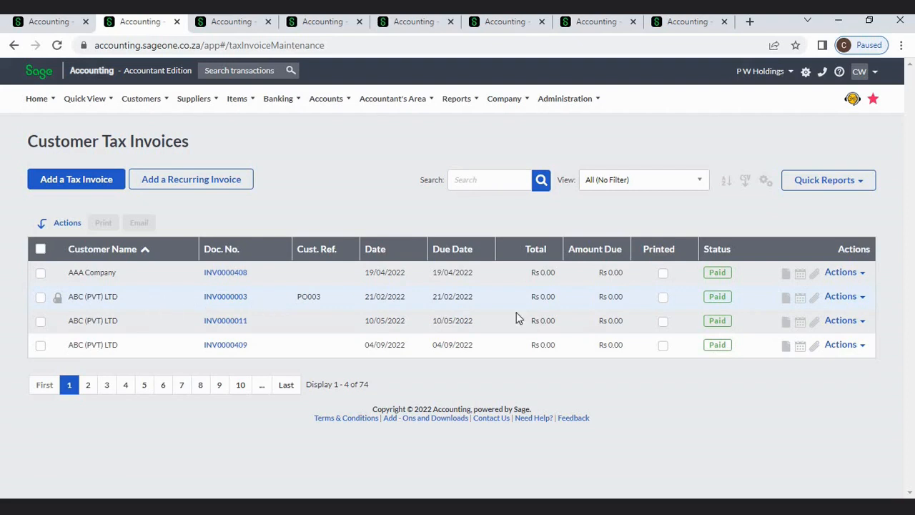
{"action": "left_click", "coordinate": [863, 298]}
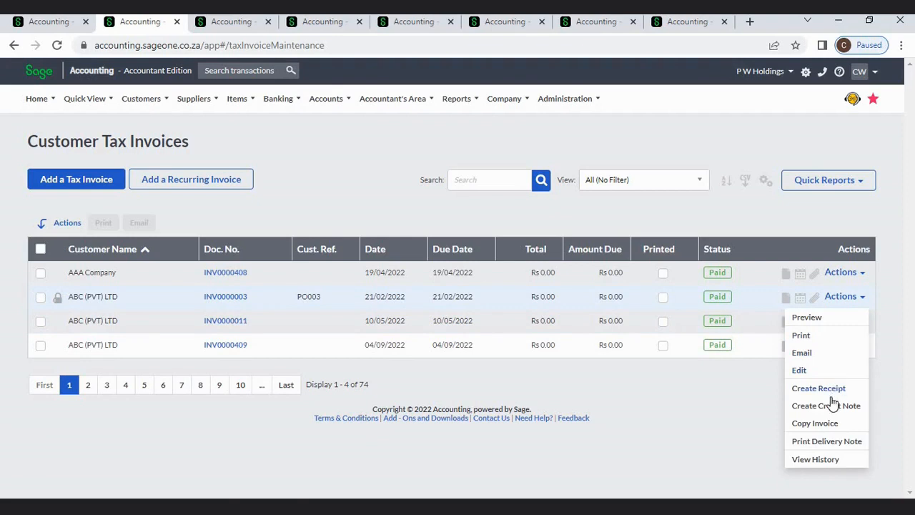
{"action": "left_click", "coordinate": [827, 420]}
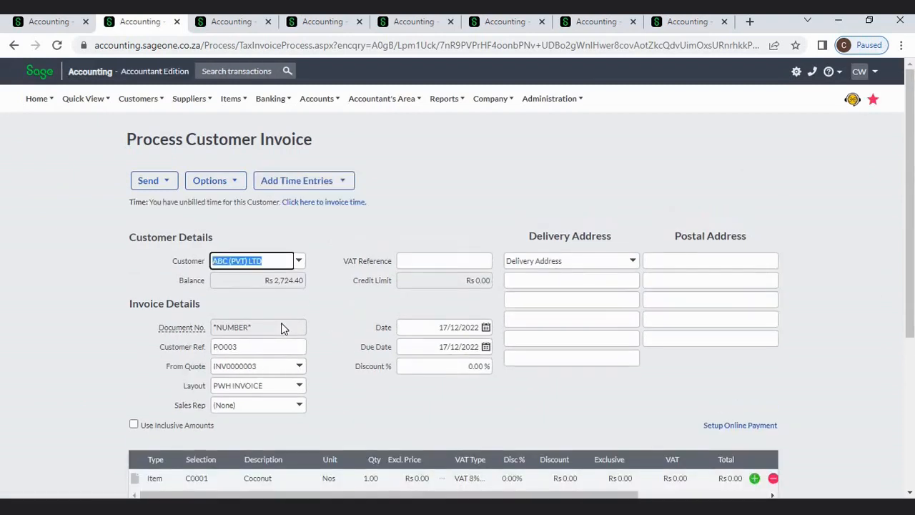
- Try to save the copied customer invoice with its duplicate customer reference, and close it without continuing
{"action": "left_click", "coordinate": [277, 341]}
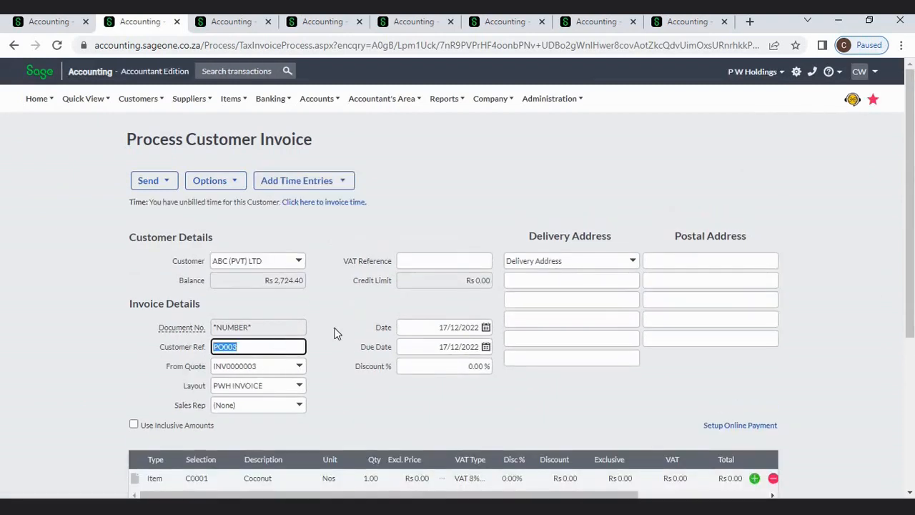
{"action": "left_click", "coordinate": [878, 404]}
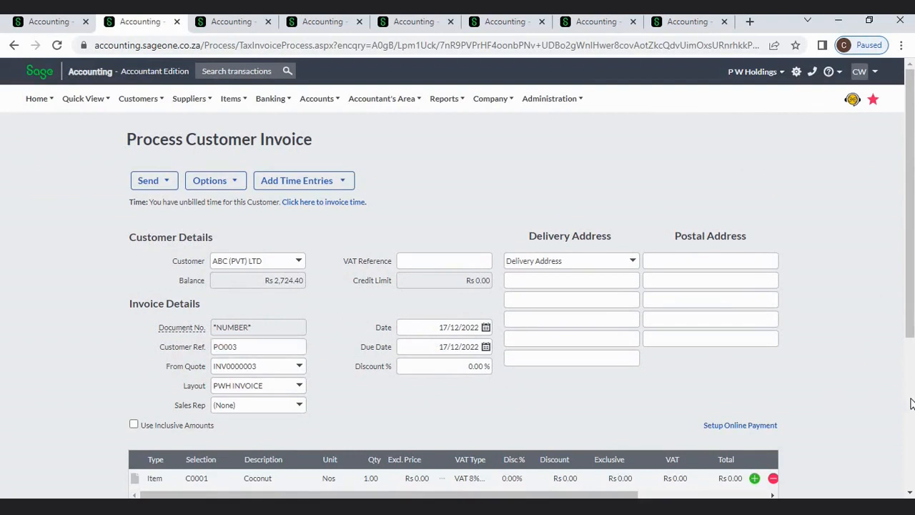
{"action": "scroll", "coordinate": [911, 404], "scroll_direction": "down", "scroll_amount": 3}
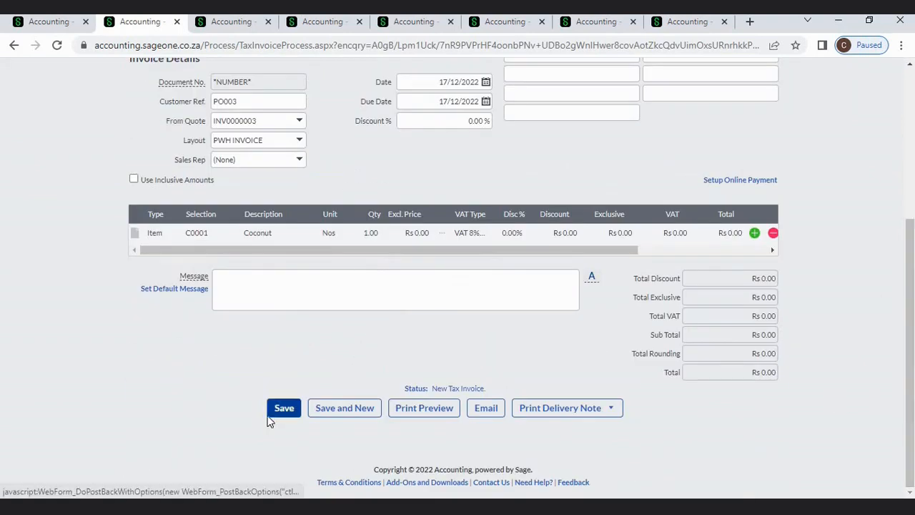
{"action": "left_click", "coordinate": [282, 411]}
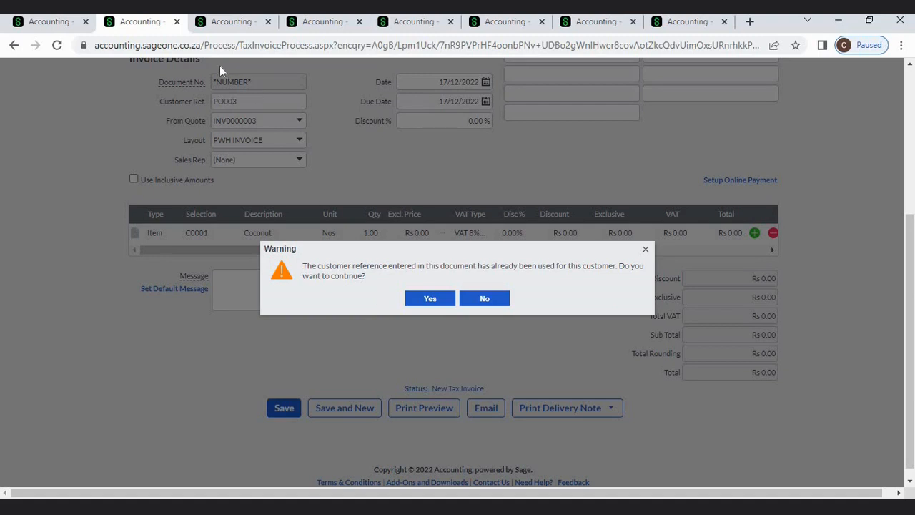
{"action": "left_click", "coordinate": [177, 21]}
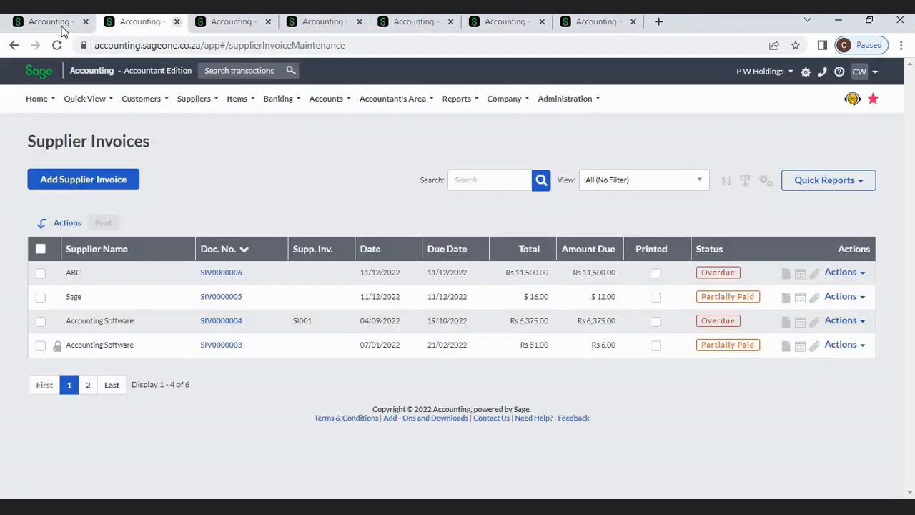
- Check the duplicate supplier invoice number setting and copy the Accounting Software supplier invoice dated 04/09/2022
{"action": "left_click", "coordinate": [62, 22]}
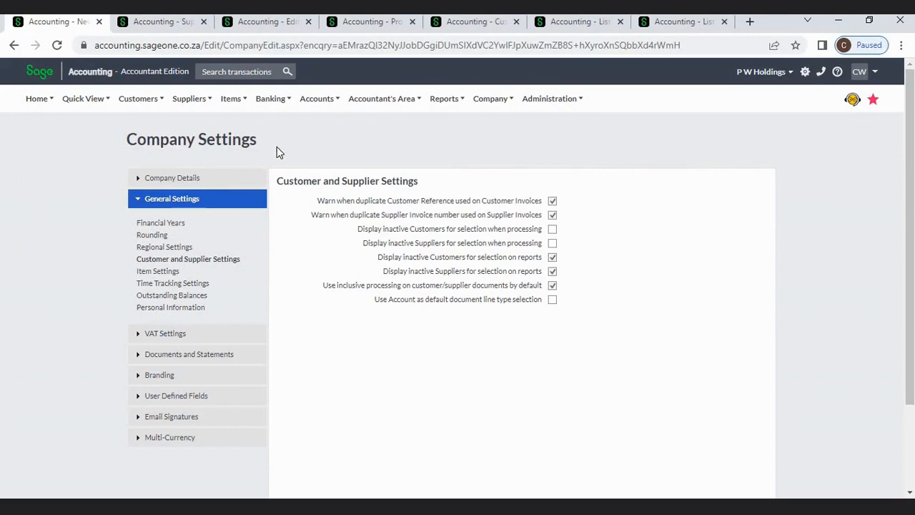
{"action": "left_click", "coordinate": [163, 23]}
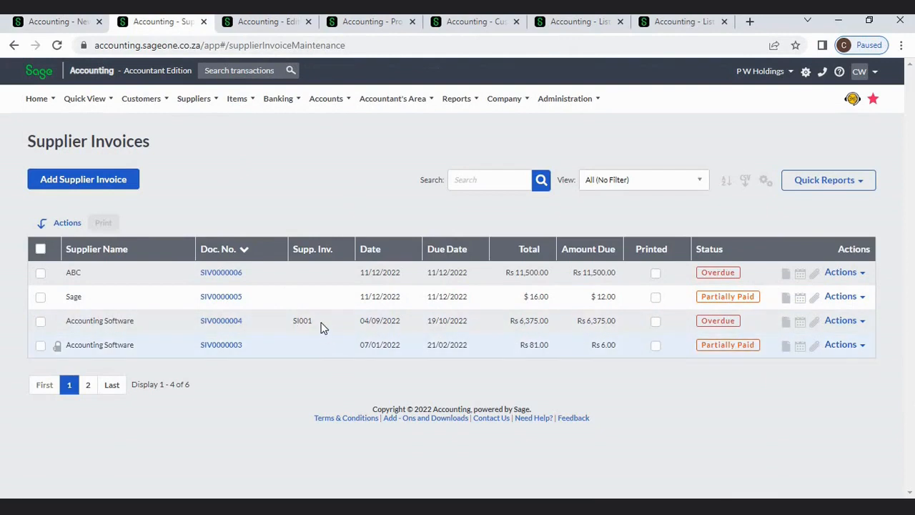
{"action": "left_click", "coordinate": [844, 321]}
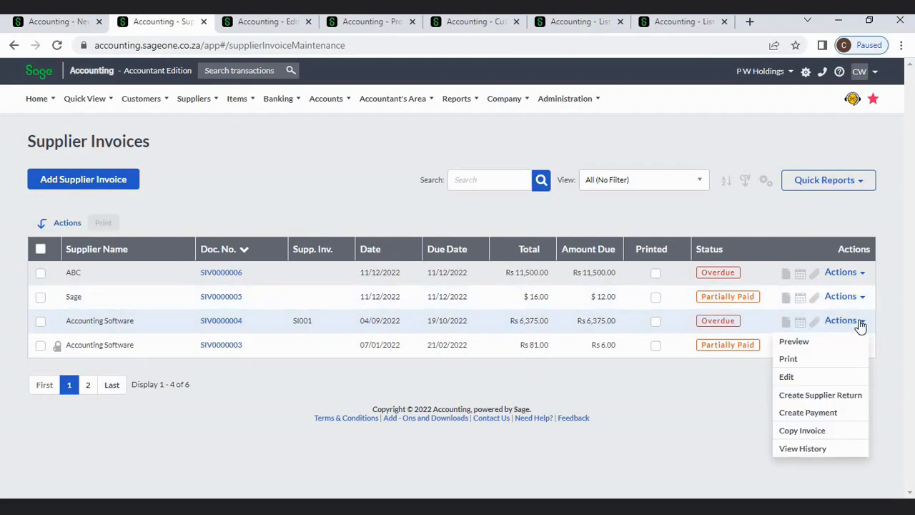
{"action": "left_click", "coordinate": [803, 431]}
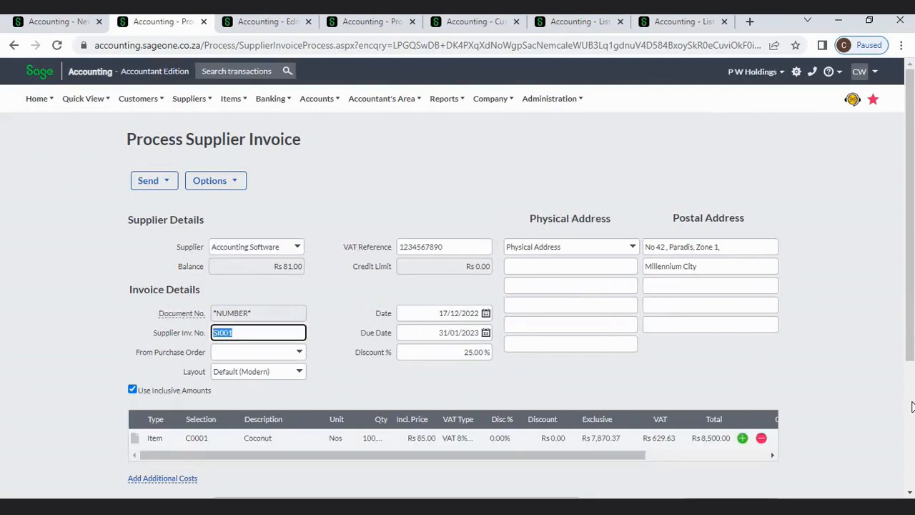
- Try to save the copied supplier invoice with its duplicate supplier invoice number, and close it without continuing
{"action": "scroll", "coordinate": [836, 372], "scroll_direction": "down", "scroll_amount": 3}
{"action": "left_click", "coordinate": [343, 409]}
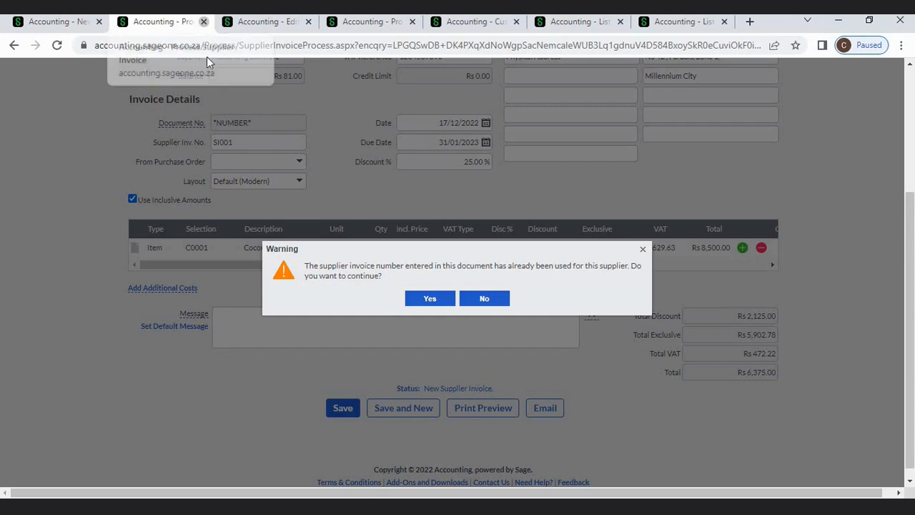
{"action": "left_click", "coordinate": [203, 23]}
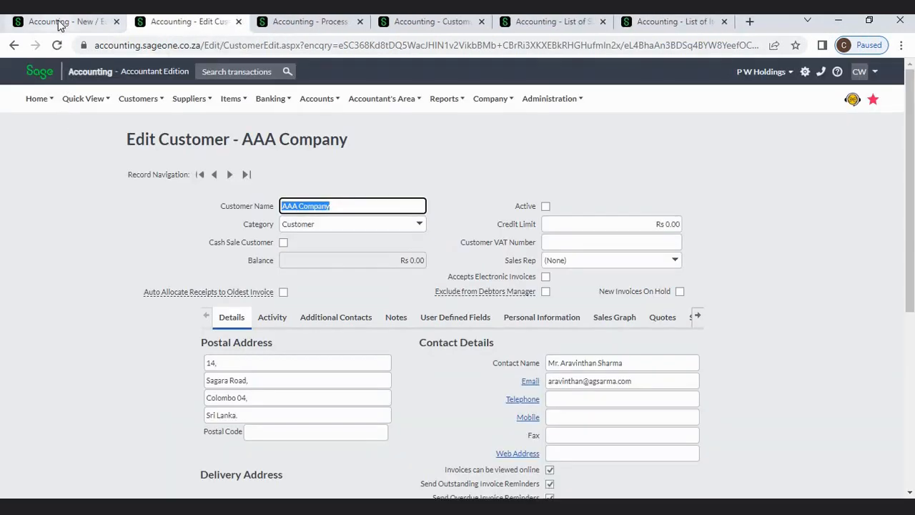
- Compare the settings for displaying inactive customers and suppliers when processing with the Active option on AAA Company's customer record
{"action": "left_click", "coordinate": [61, 21]}
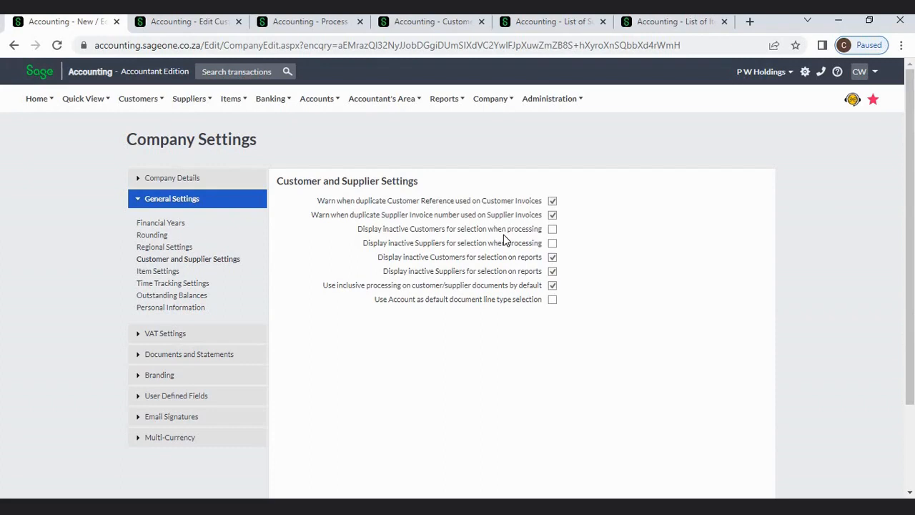
{"action": "left_click", "coordinate": [208, 26]}
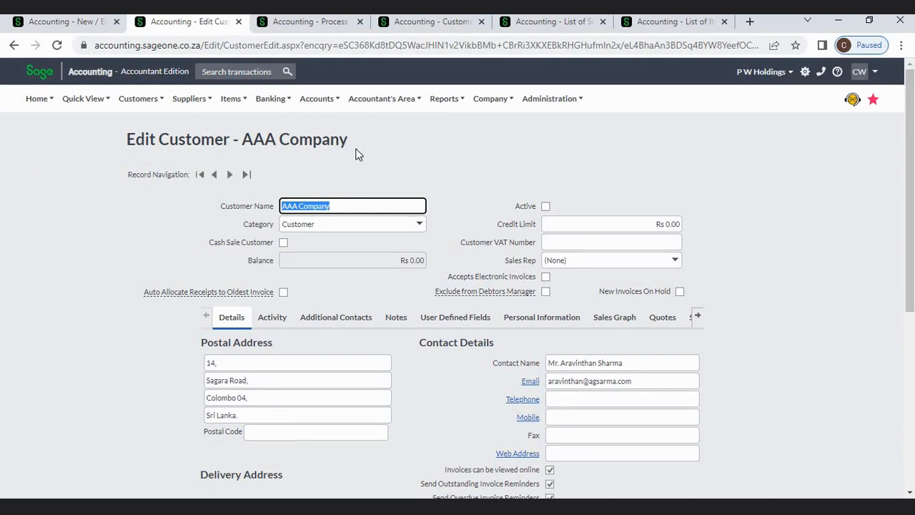
{"action": "left_click", "coordinate": [93, 25]}
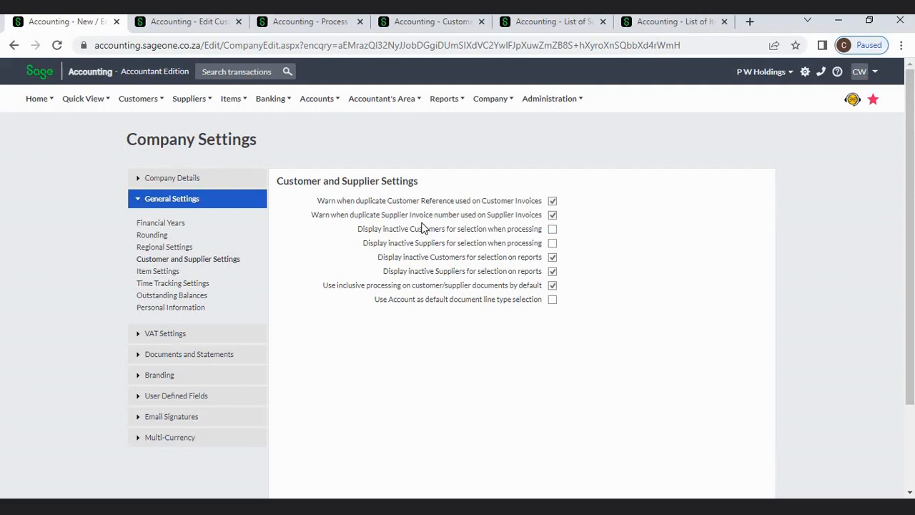
{"action": "left_click", "coordinate": [210, 22]}
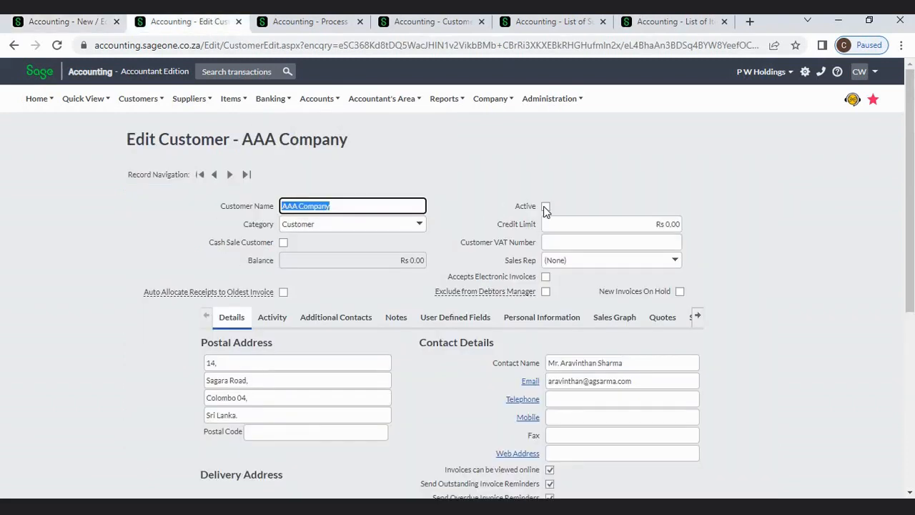
- Check which customers are offered for selection on a new customer invoice
{"action": "left_click", "coordinate": [304, 24]}
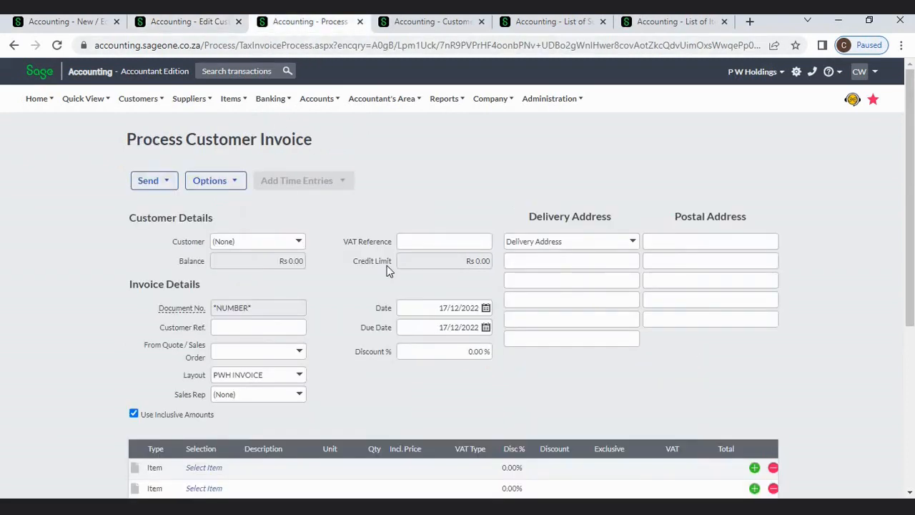
{"action": "left_click", "coordinate": [299, 243]}
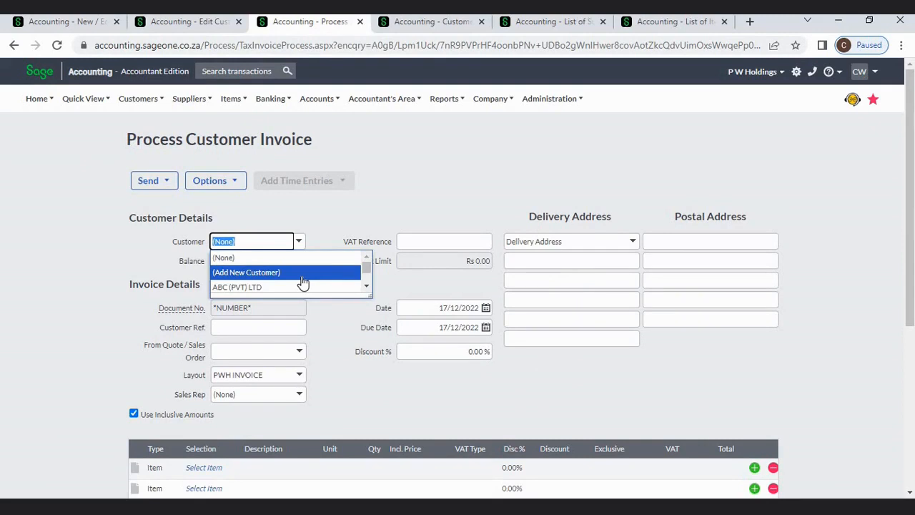
{"action": "left_click", "coordinate": [373, 188]}
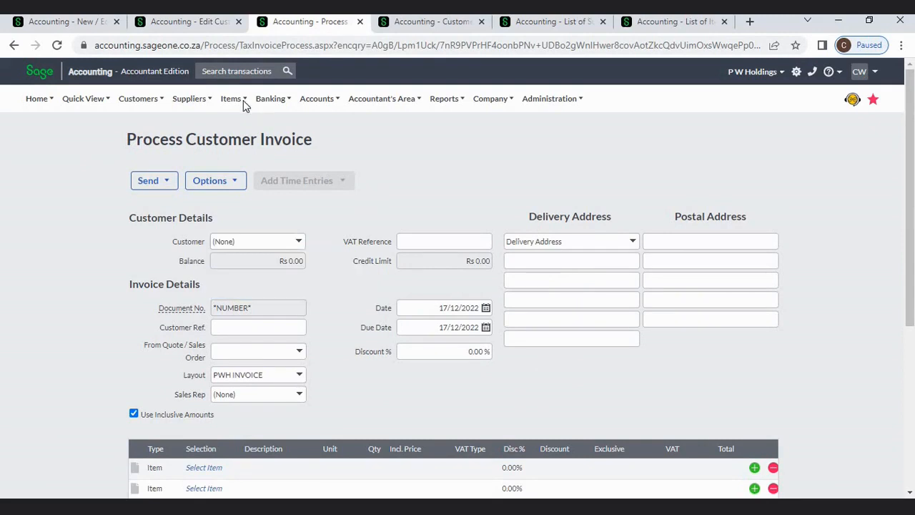
- Review the settings for inactive customers and suppliers on reports and check the From Customer choices of the Customer Listing Report
{"action": "left_click", "coordinate": [93, 22]}
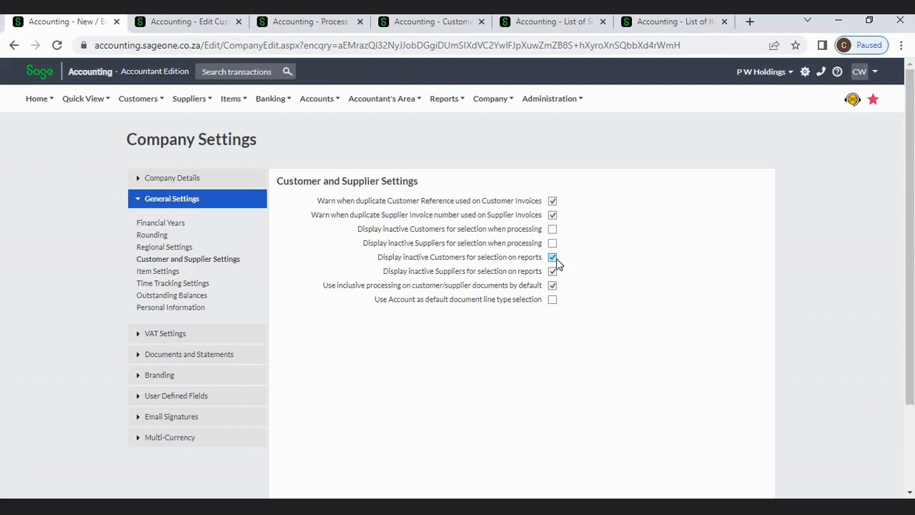
{"action": "left_click", "coordinate": [421, 24]}
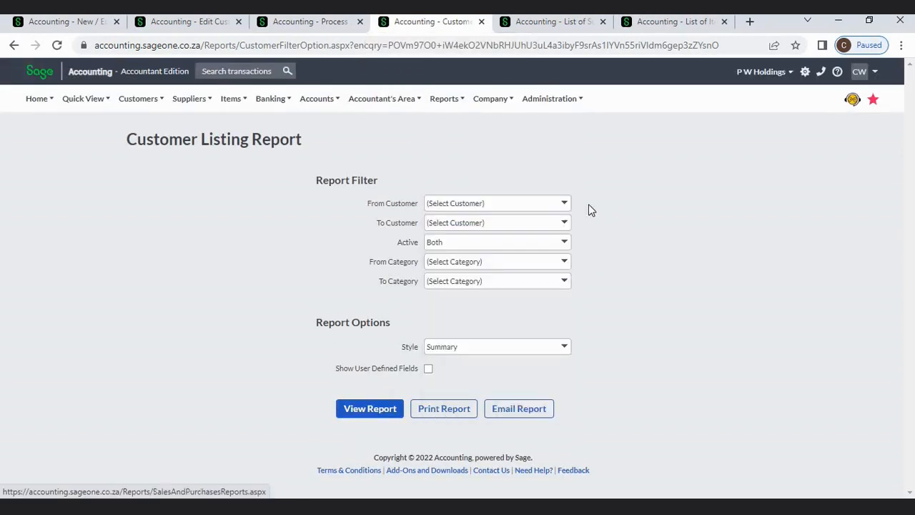
{"action": "left_click", "coordinate": [565, 206]}
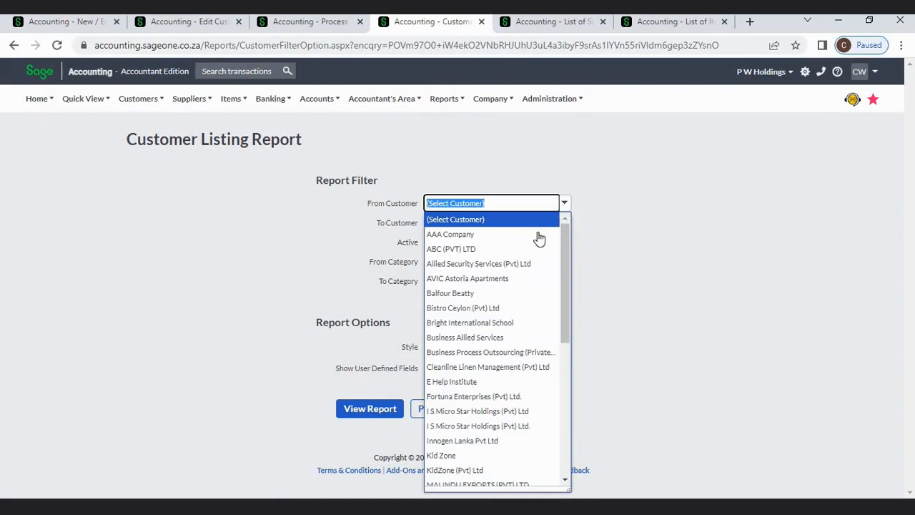
{"action": "left_click", "coordinate": [600, 234]}
- Review the inclusive processing default in the company settings and start a new customer quote
{"action": "left_click", "coordinate": [93, 22]}
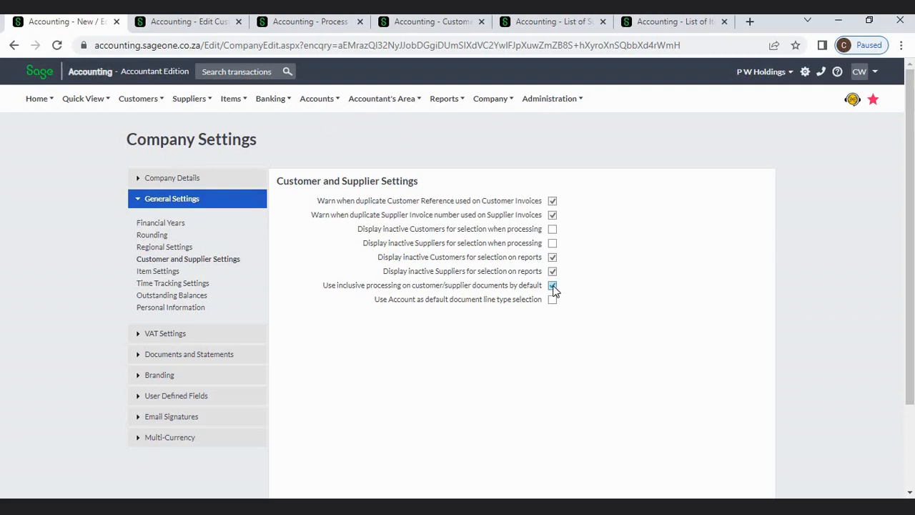
{"action": "left_click", "coordinate": [192, 26]}
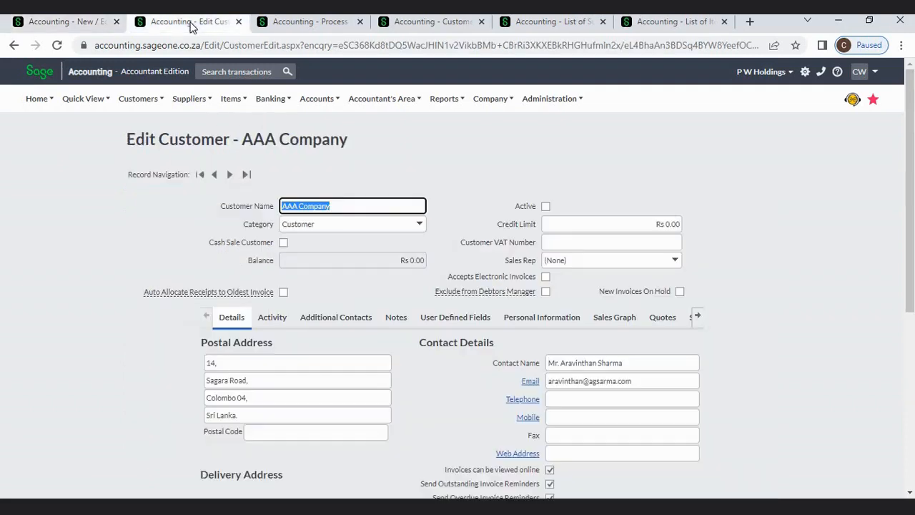
{"action": "mouse_move", "coordinate": [130, 109]}
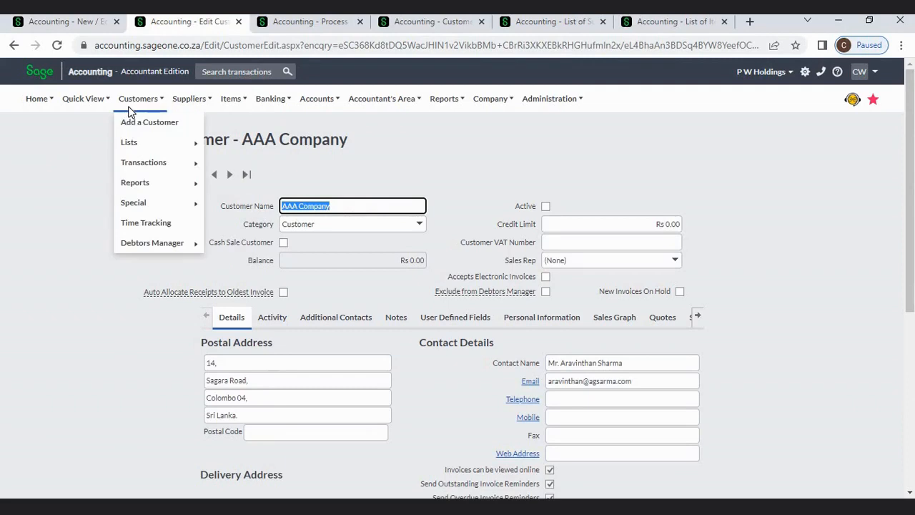
{"action": "mouse_move", "coordinate": [141, 163]}
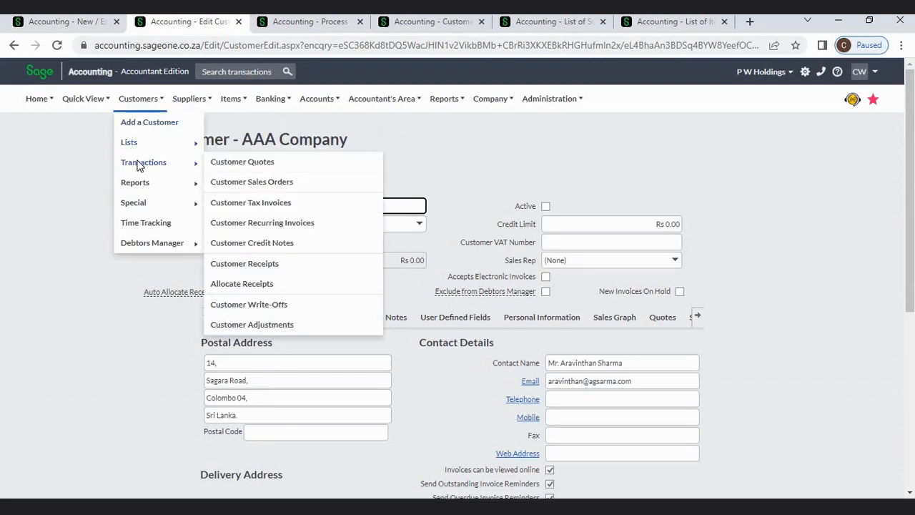
{"action": "left_click", "coordinate": [238, 166]}
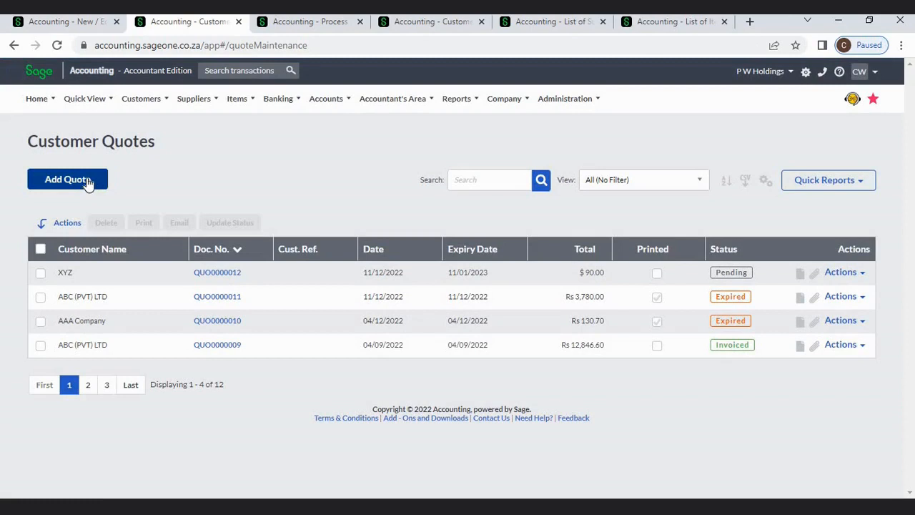
{"action": "left_click", "coordinate": [87, 181]}
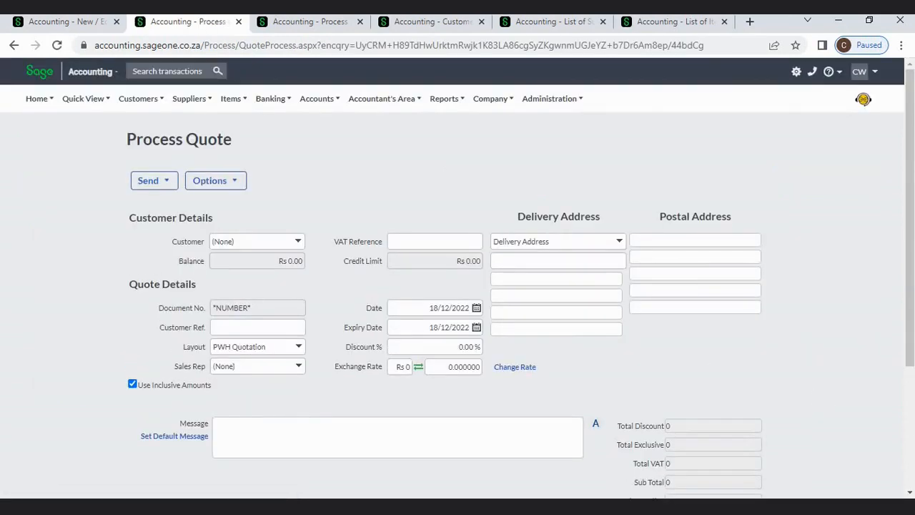
- Compare the new quote's Use Inclusive Amounts option and line columns with the inclusive processing default in the company settings
{"action": "scroll", "coordinate": [913, 432], "scroll_direction": "down", "scroll_amount": 4}
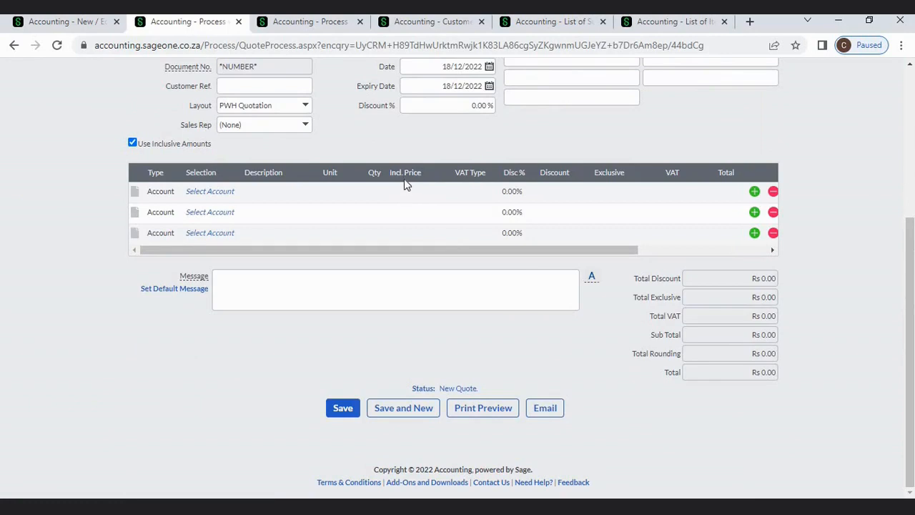
{"action": "left_click", "coordinate": [69, 25]}
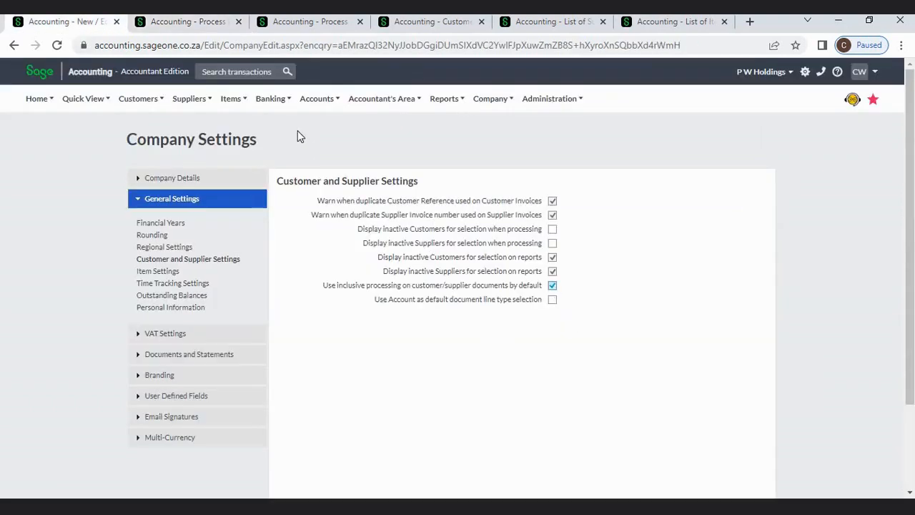
{"action": "left_click", "coordinate": [186, 26]}
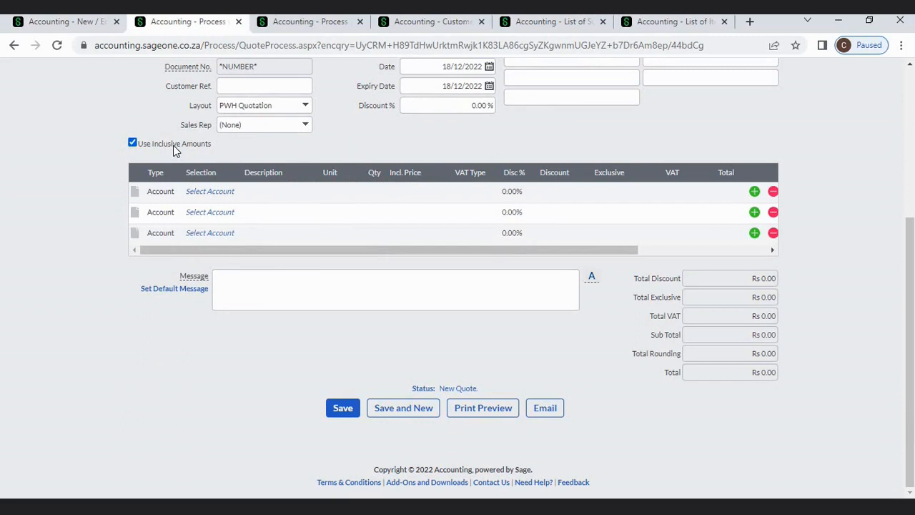
- Toggle the Use Inclusive Amounts option on the new customer quote and leave it cleared
{"action": "left_click", "coordinate": [132, 143]}
{"action": "left_click", "coordinate": [132, 143]}
{"action": "left_click", "coordinate": [133, 144]}
- Review the default document line type setting in the company settings and check the line type choices on the quote's first line
{"action": "left_click", "coordinate": [77, 22]}
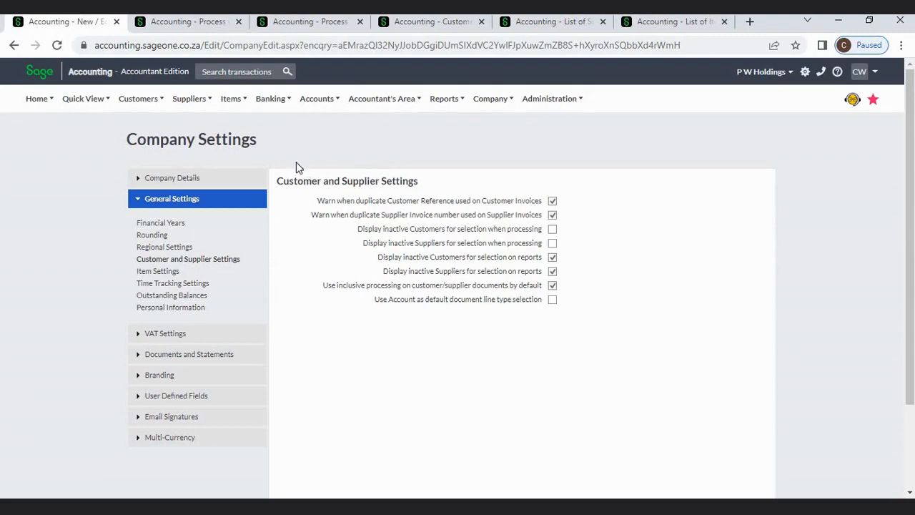
{"action": "left_click", "coordinate": [186, 22]}
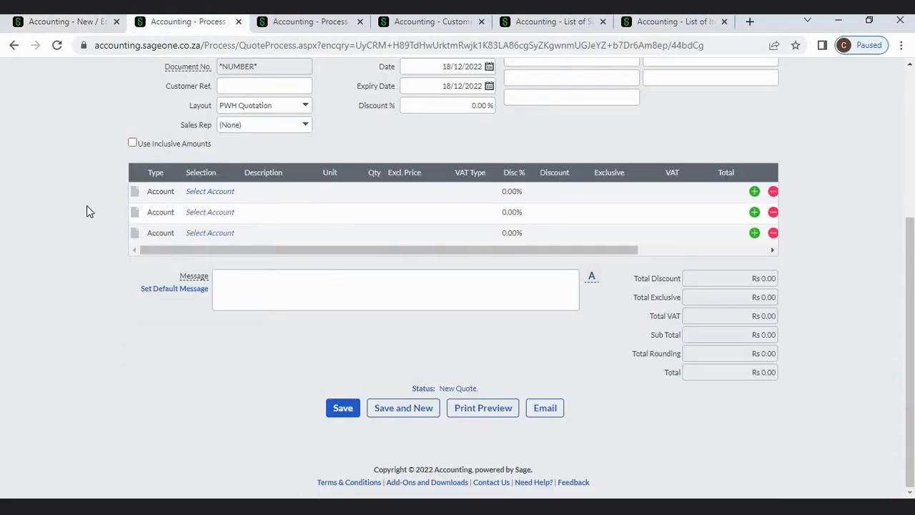
{"action": "left_click", "coordinate": [163, 189]}
{"action": "left_click", "coordinate": [180, 196]}
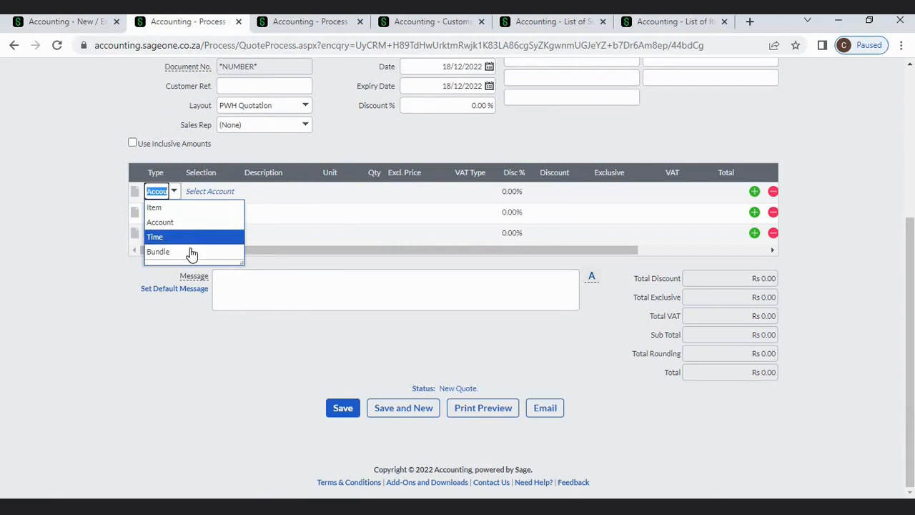
{"action": "left_click", "coordinate": [145, 114]}
- Compare the company settings with the new customer invoice and check the line type choices on its first line
{"action": "left_click", "coordinate": [326, 21]}
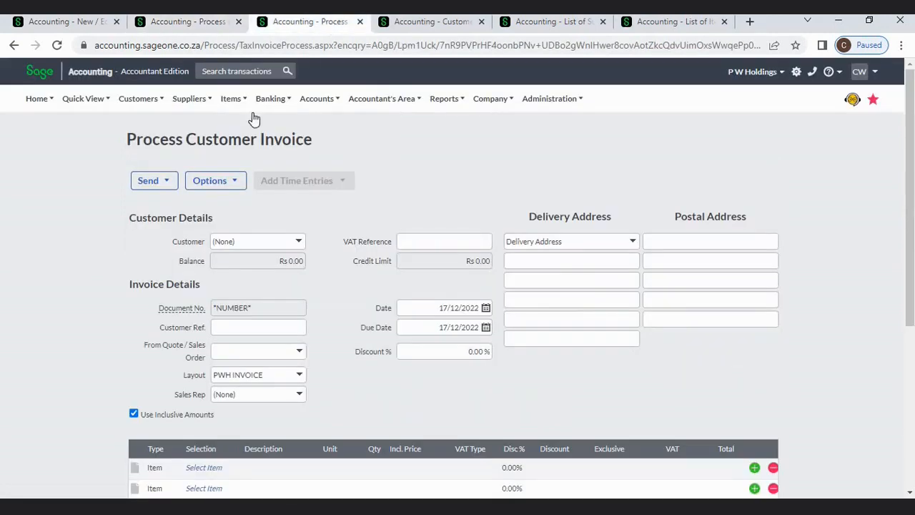
{"action": "left_click", "coordinate": [65, 21]}
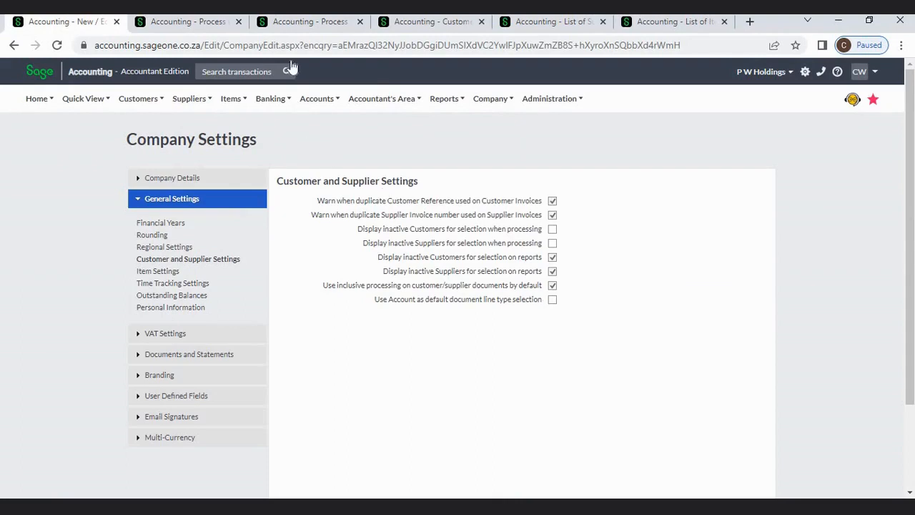
{"action": "left_click", "coordinate": [301, 22]}
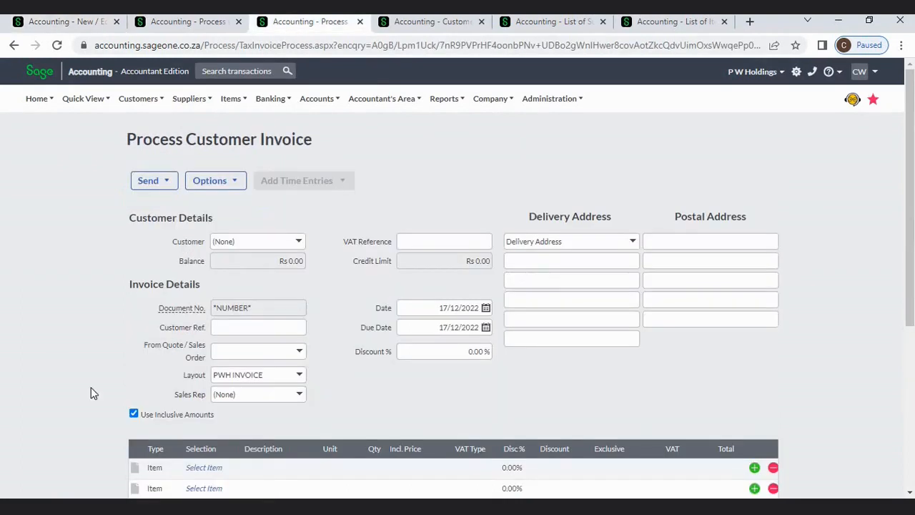
{"action": "left_click", "coordinate": [166, 464]}
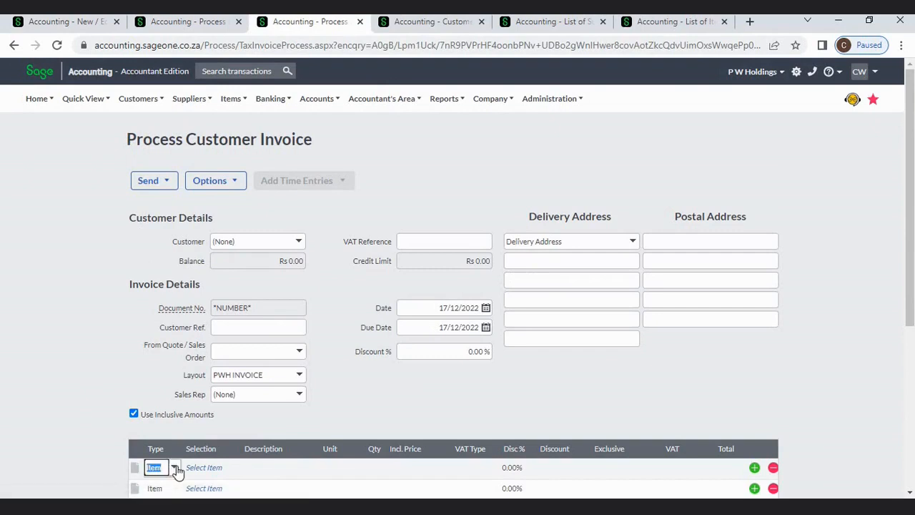
{"action": "left_click", "coordinate": [175, 468]}
{"action": "left_click", "coordinate": [120, 367]}
- Enable Use Account as default document line type selection in the company settings and recheck the line type choices on the quote
{"action": "left_click", "coordinate": [68, 25]}
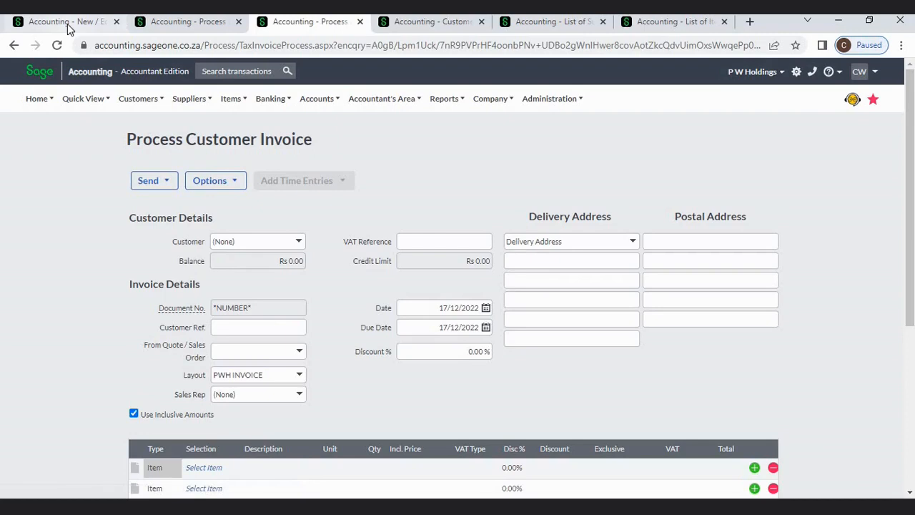
{"action": "left_click", "coordinate": [552, 301]}
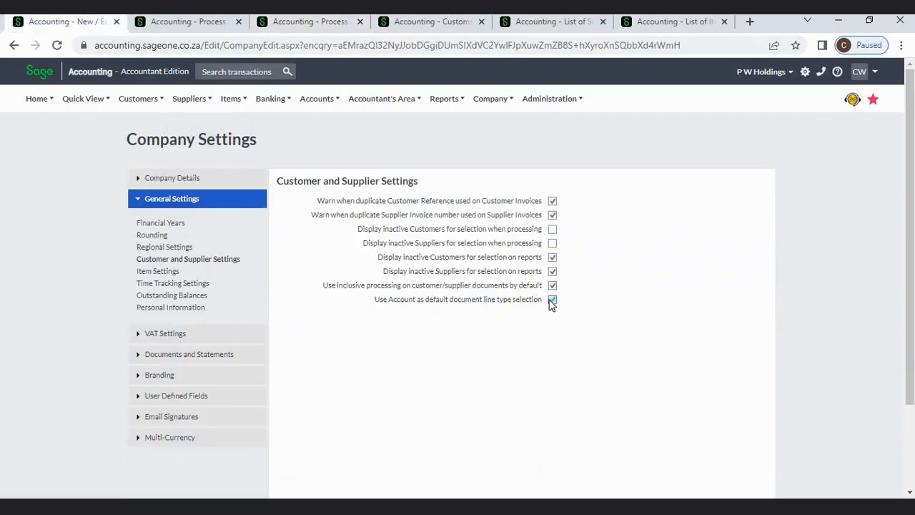
{"action": "left_click", "coordinate": [174, 23]}
{"action": "left_click", "coordinate": [175, 190]}
{"action": "left_click", "coordinate": [176, 191]}
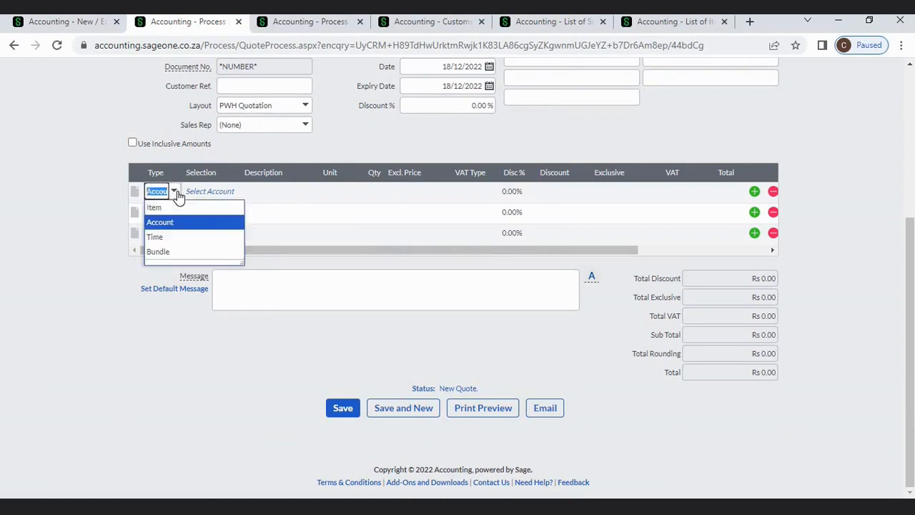
{"action": "left_click", "coordinate": [141, 126]}
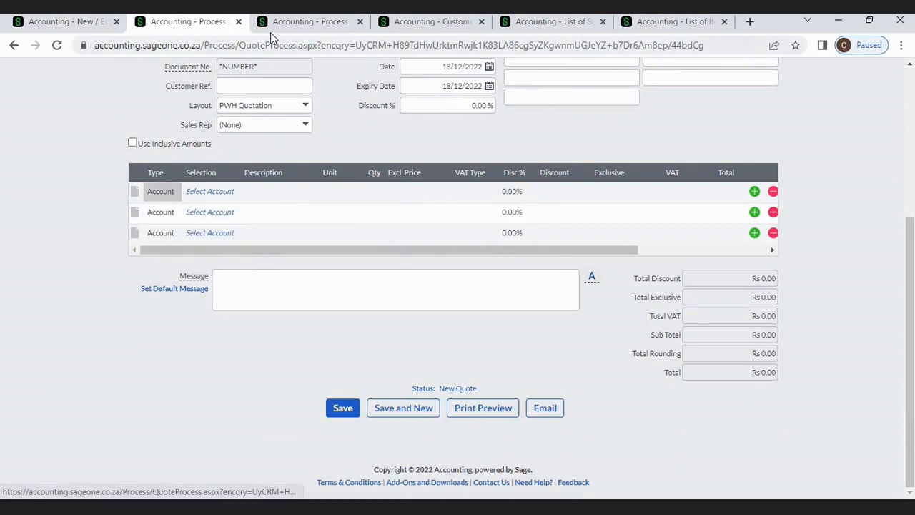
- Check which items are offered for selection on the customer invoice's first Item line
{"action": "left_click", "coordinate": [270, 30]}
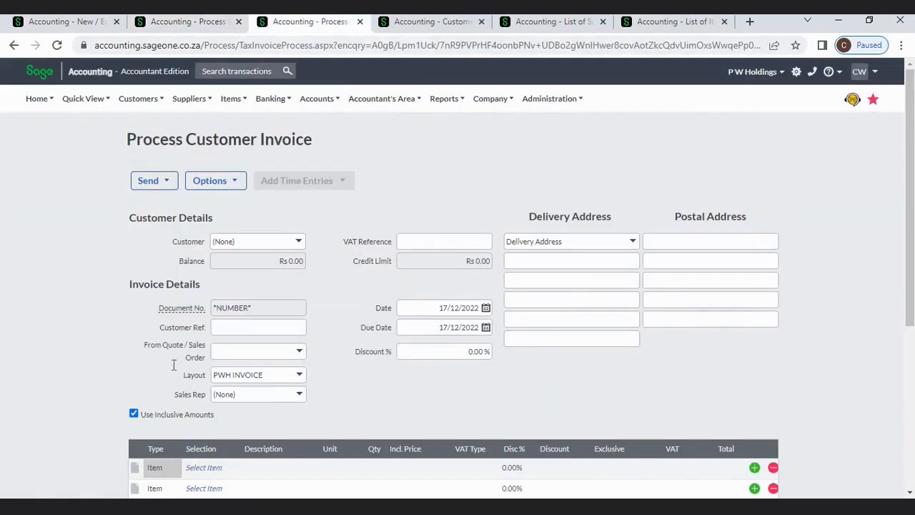
{"action": "left_click", "coordinate": [174, 468]}
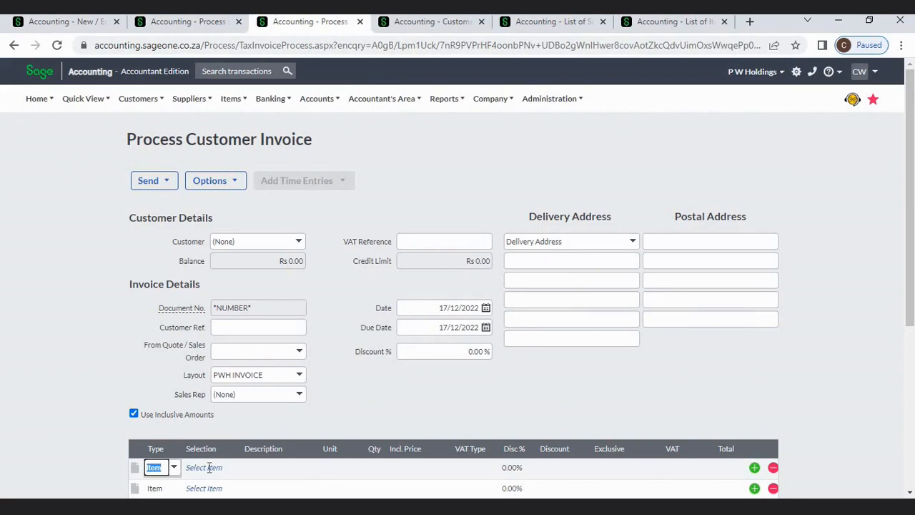
{"action": "left_click", "coordinate": [208, 467]}
{"action": "left_click", "coordinate": [232, 469]}
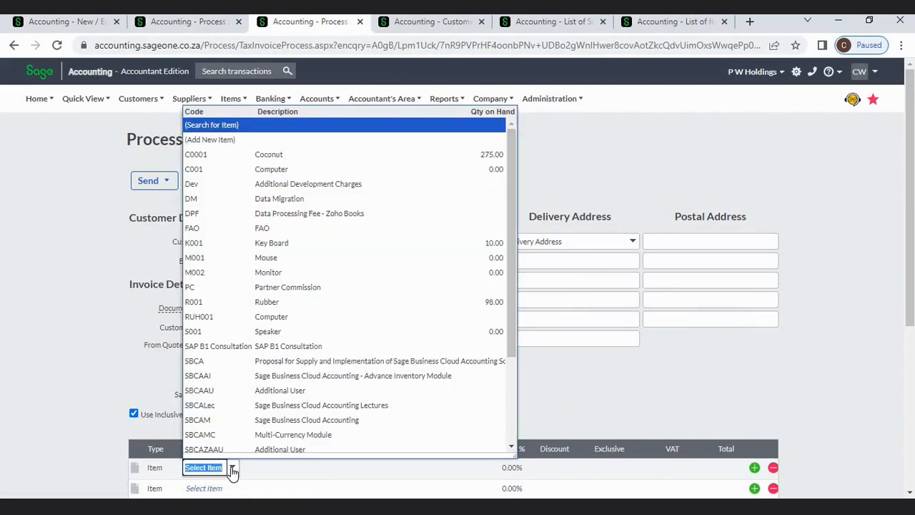
{"action": "left_click", "coordinate": [63, 322]}
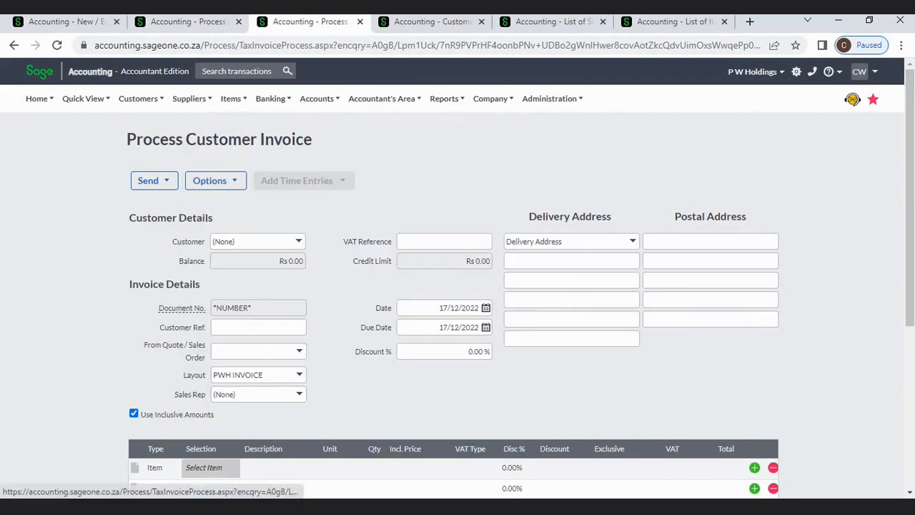
- Check which accounts are offered for selection on the customer quote's first Account line
{"action": "left_click", "coordinate": [157, 22]}
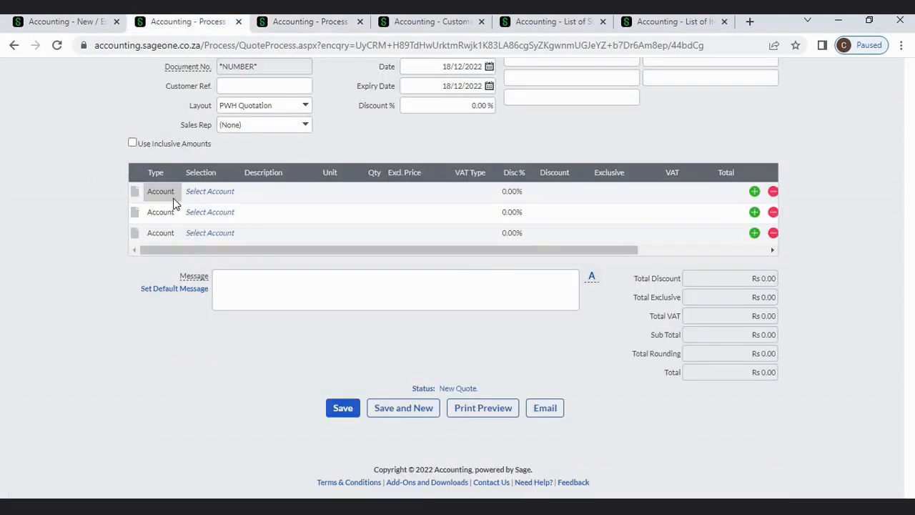
{"action": "left_click", "coordinate": [161, 192]}
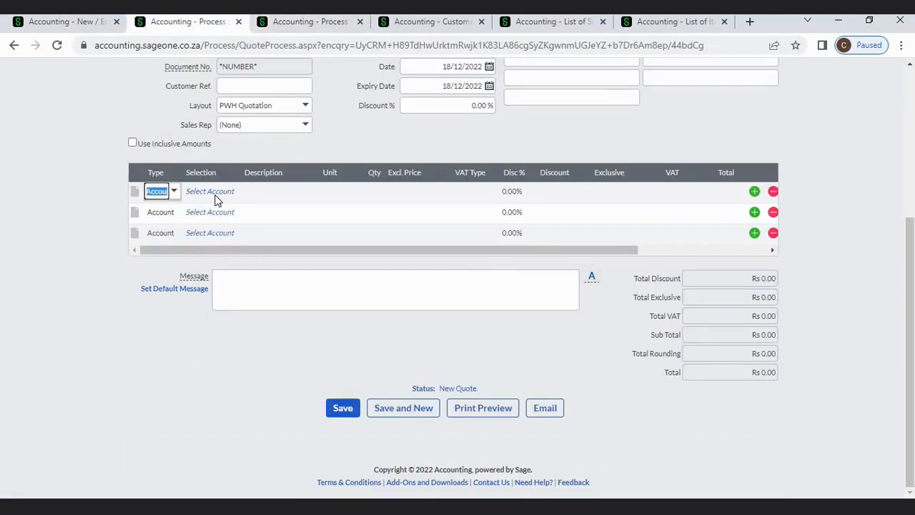
{"action": "left_click", "coordinate": [216, 193]}
{"action": "left_click", "coordinate": [232, 191]}
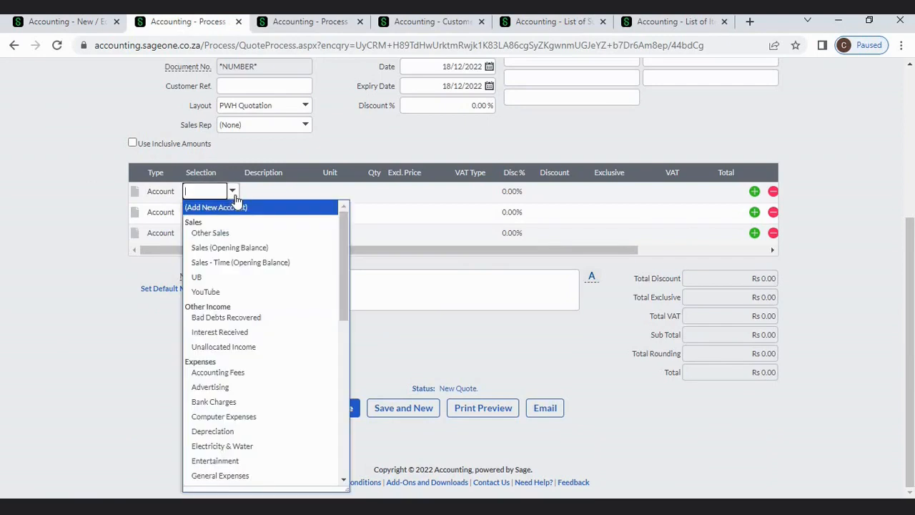
{"action": "left_click", "coordinate": [81, 210]}
- Return to the company settings and save the Customer and Supplier Settings
{"action": "left_click", "coordinate": [70, 27]}
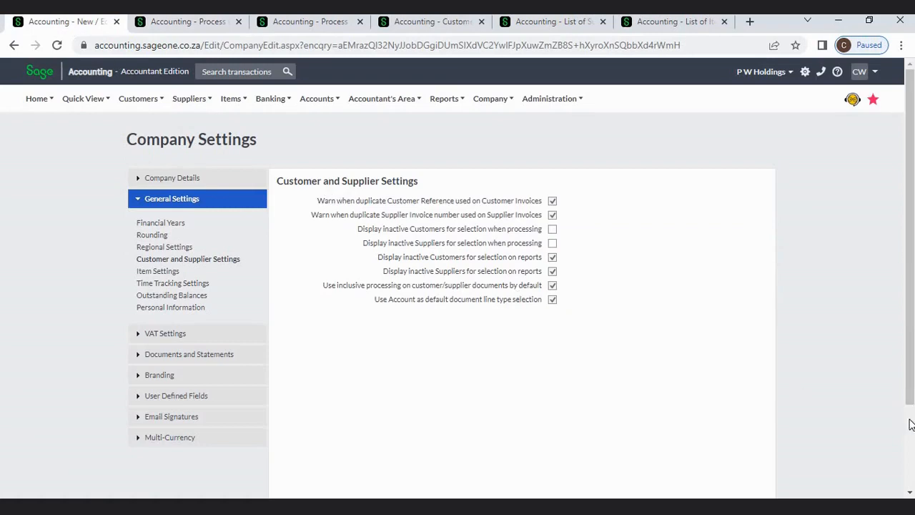
{"action": "left_click", "coordinate": [911, 424]}
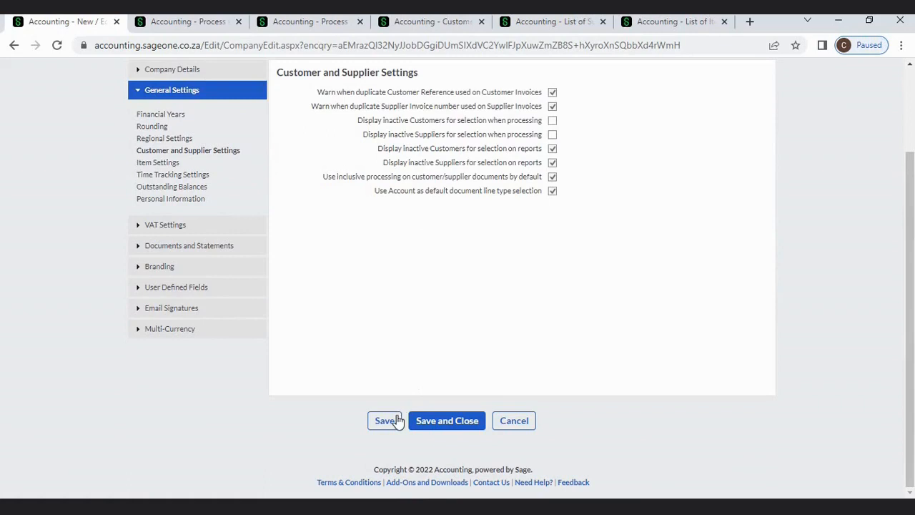